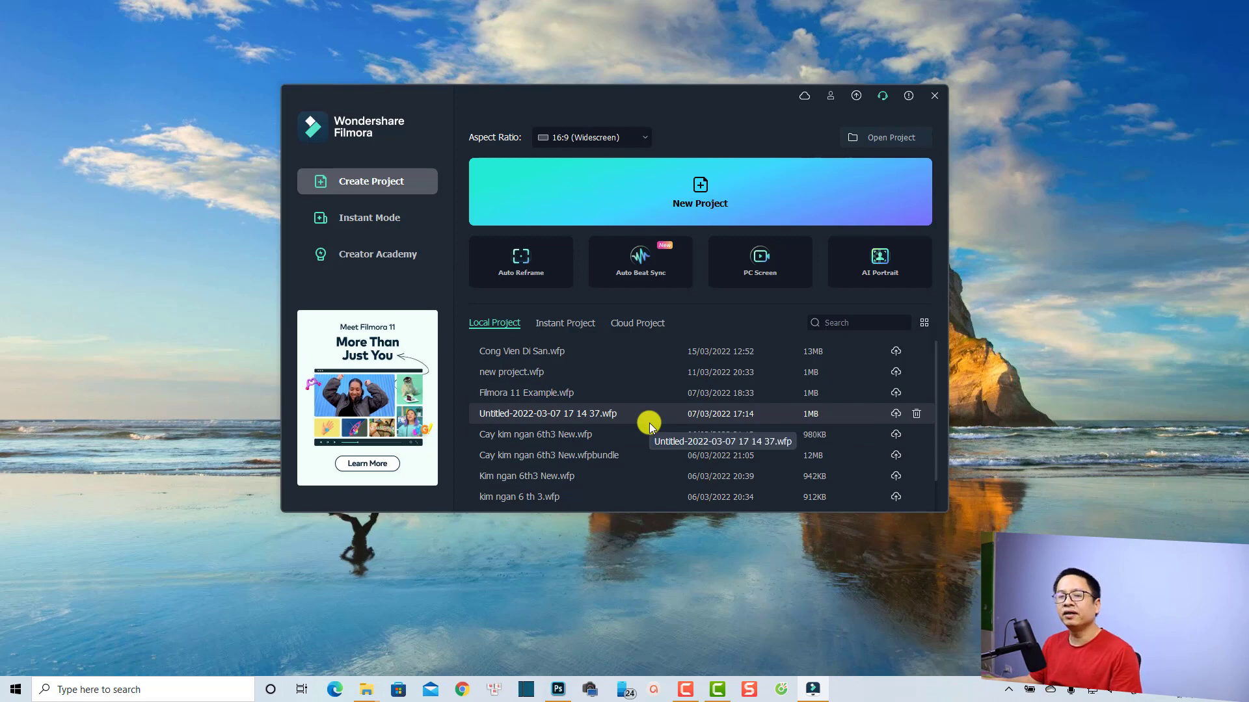
Start a new Untitled project from the Filmora launcher.
click(699, 200)
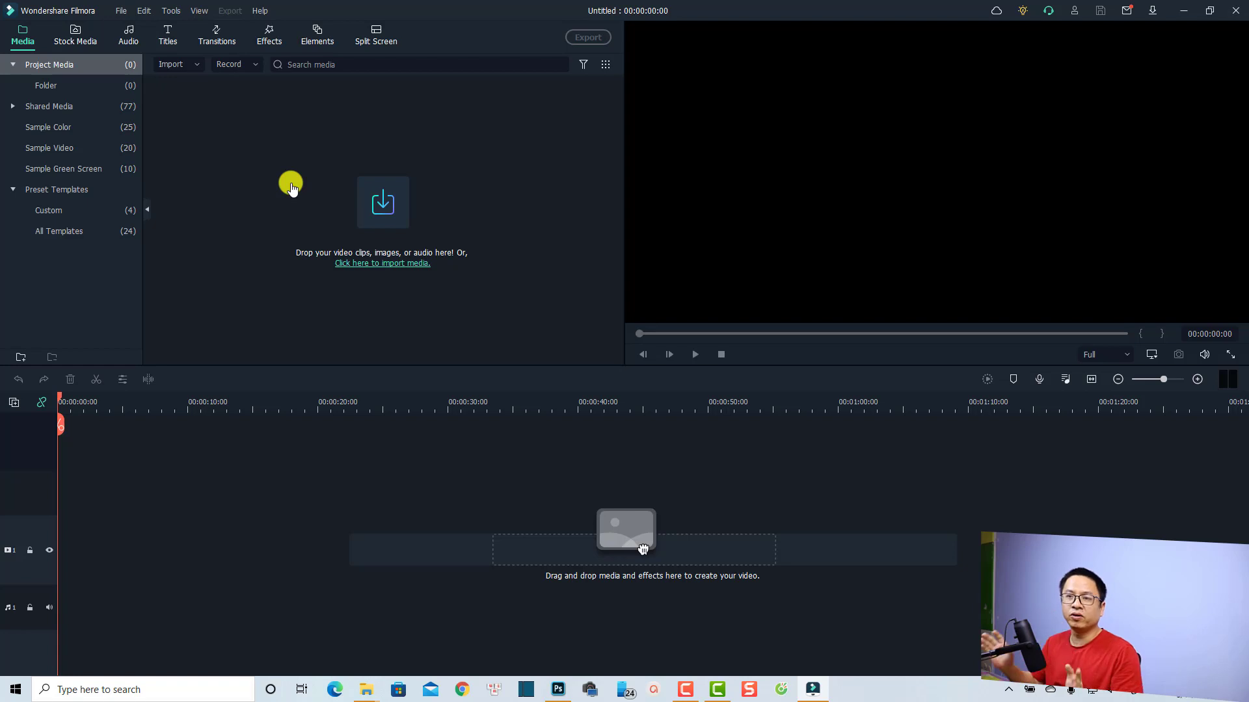
Show the Stock Media Downloads folder with its 20 downloaded items.
click(78, 41)
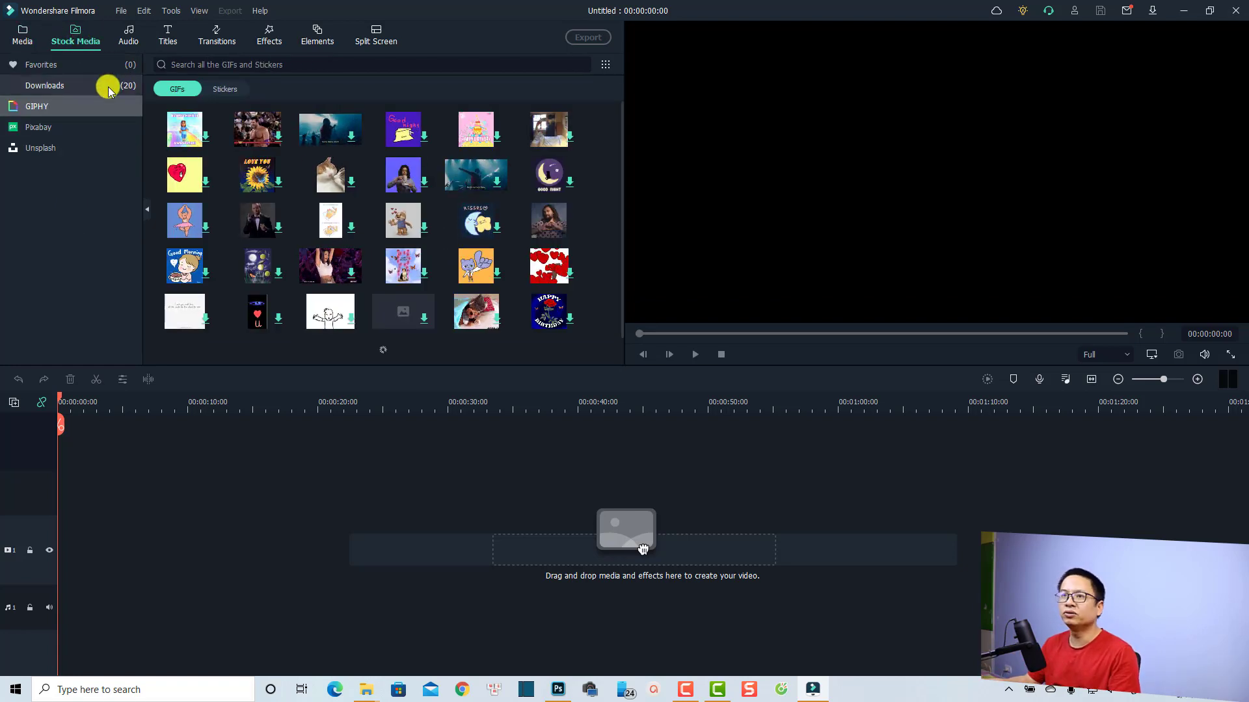
click(52, 91)
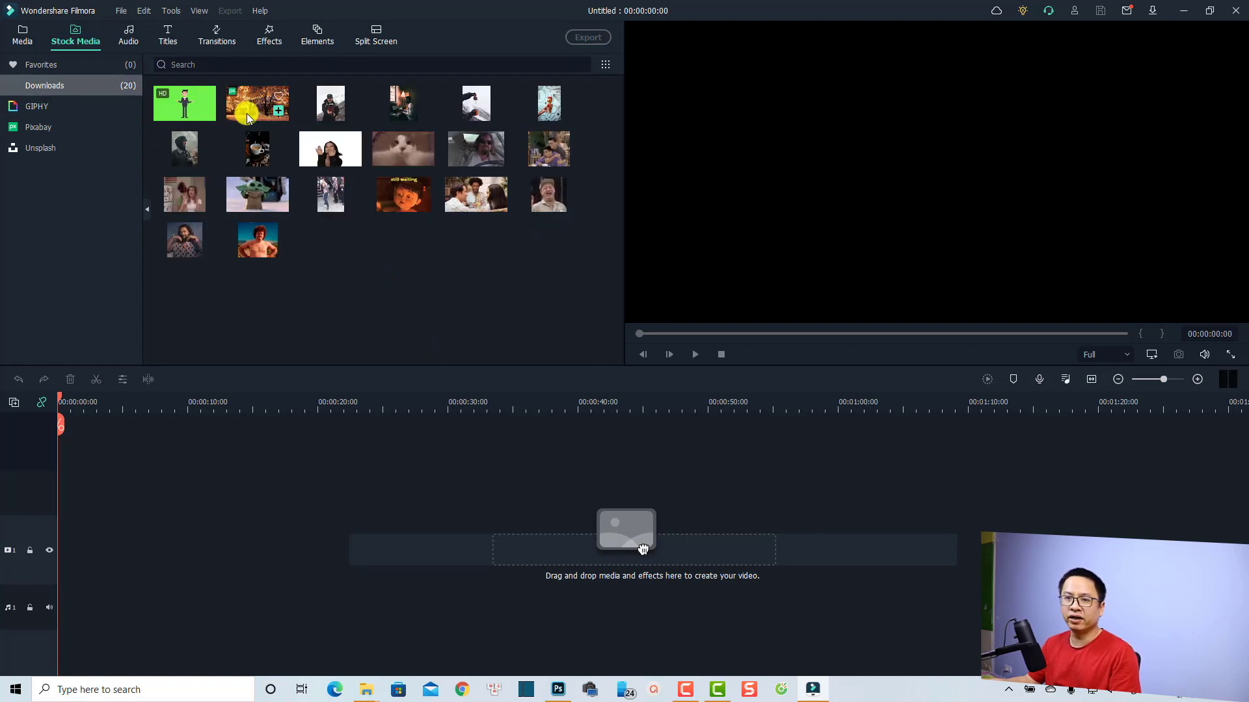
Place the snowy lit-park clip on video track 1 and zoom the timeline to fit it.
drag(247, 113, 53, 537)
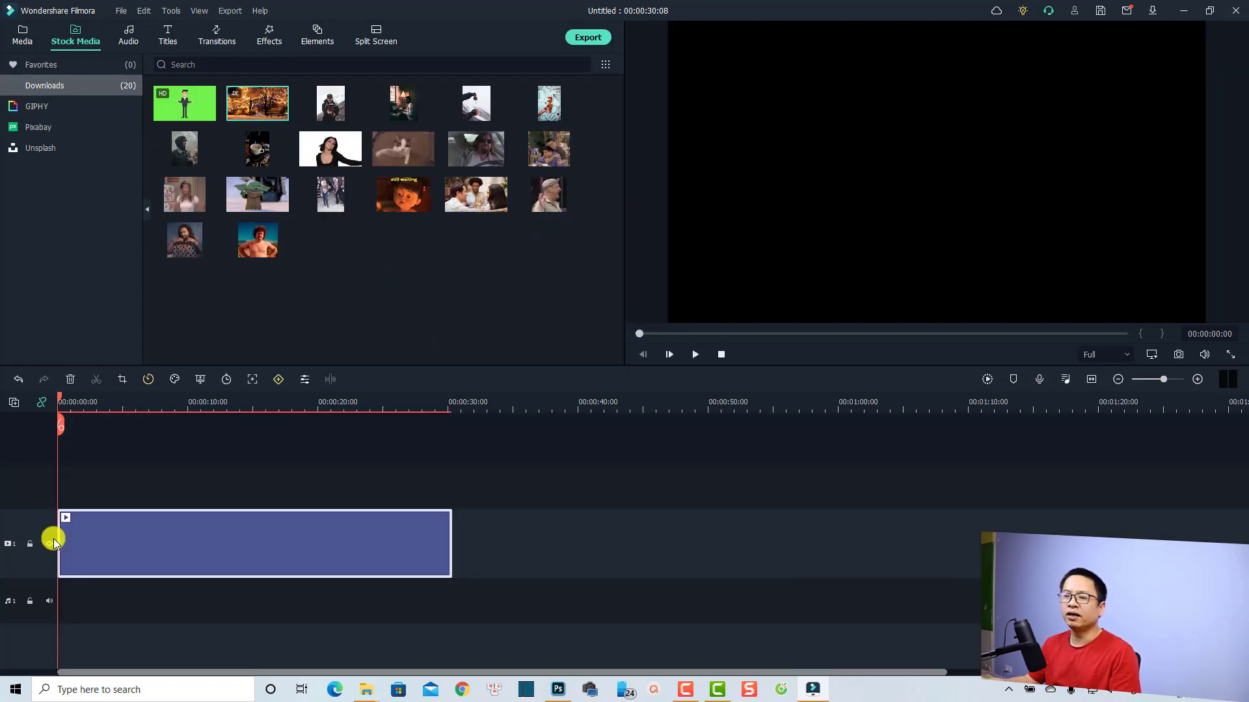
click(1091, 379)
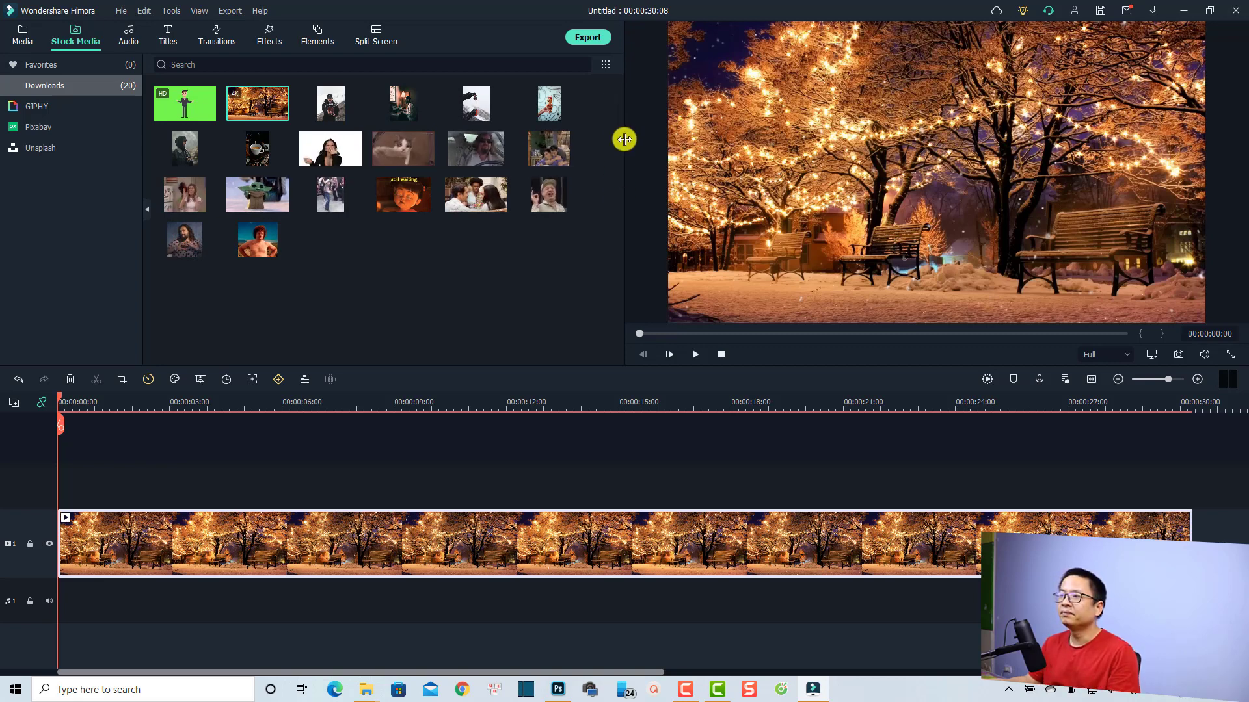
Narrow the media library, widen and enlarge the preview, and shorten the timeline panel.
drag(624, 138, 390, 169)
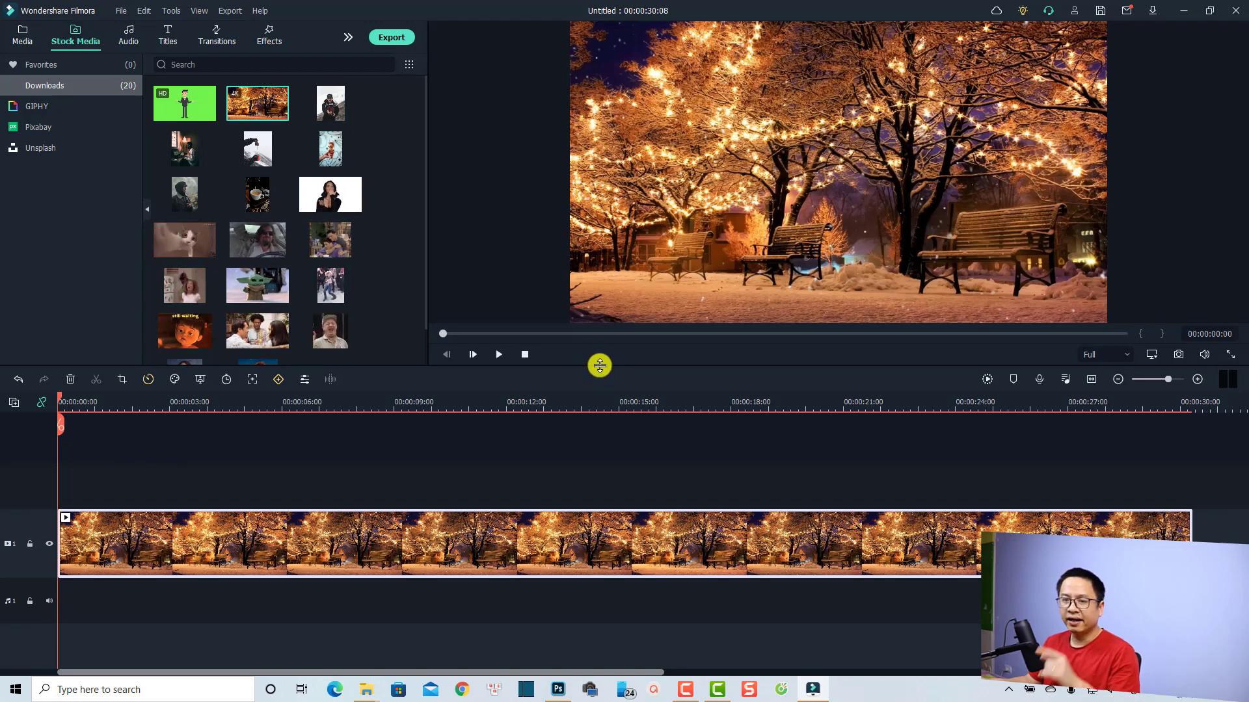
drag(600, 366, 573, 520)
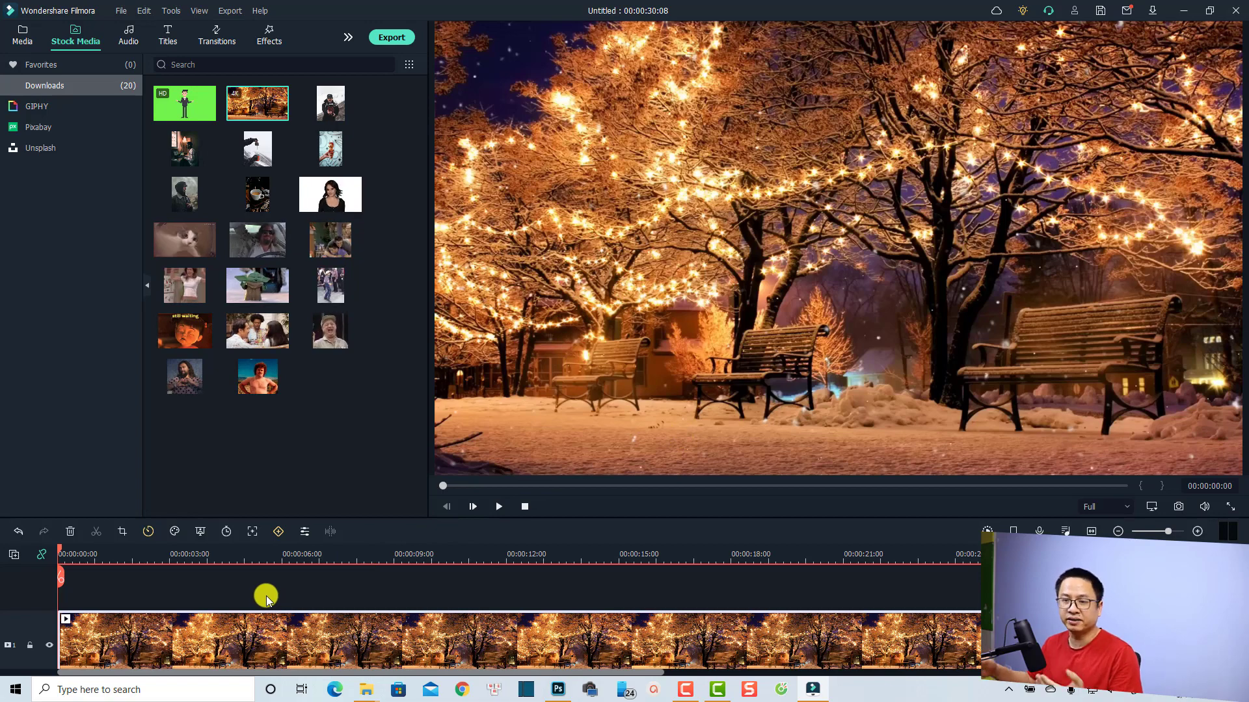
Play the clip to 00:00:02:09, then widen the library, shrink the preview and heighten the timeline.
key(space)
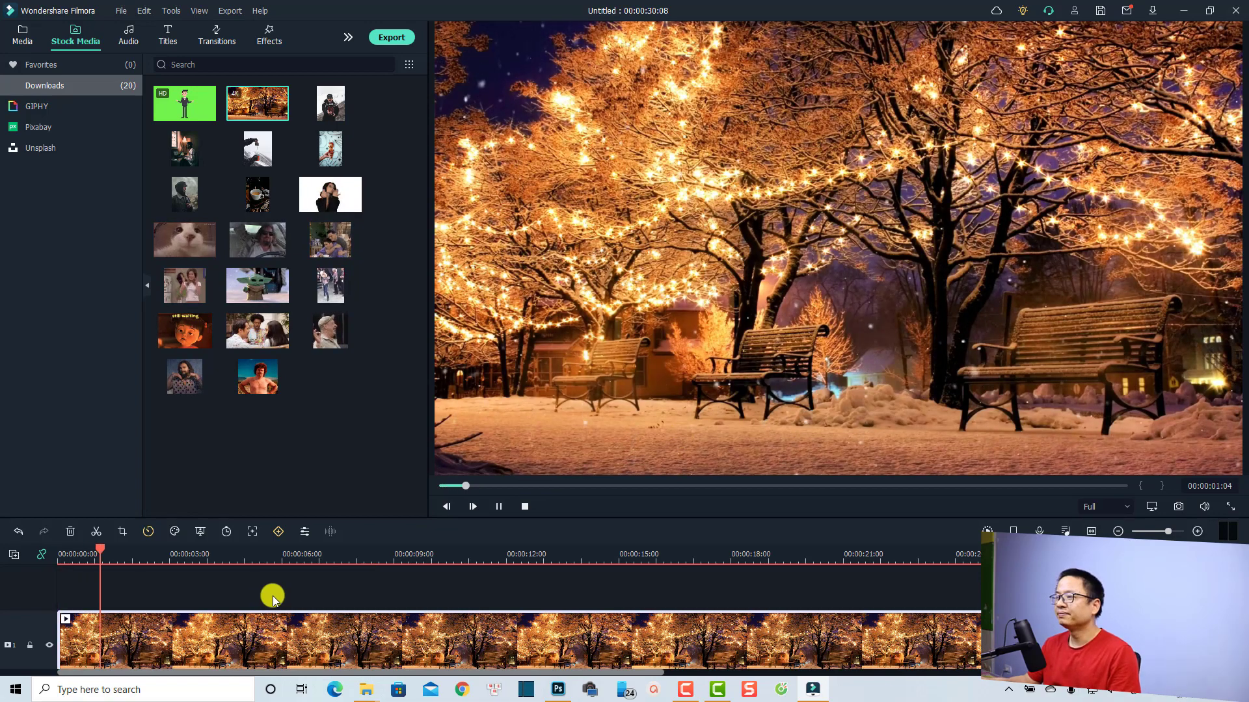
key(space)
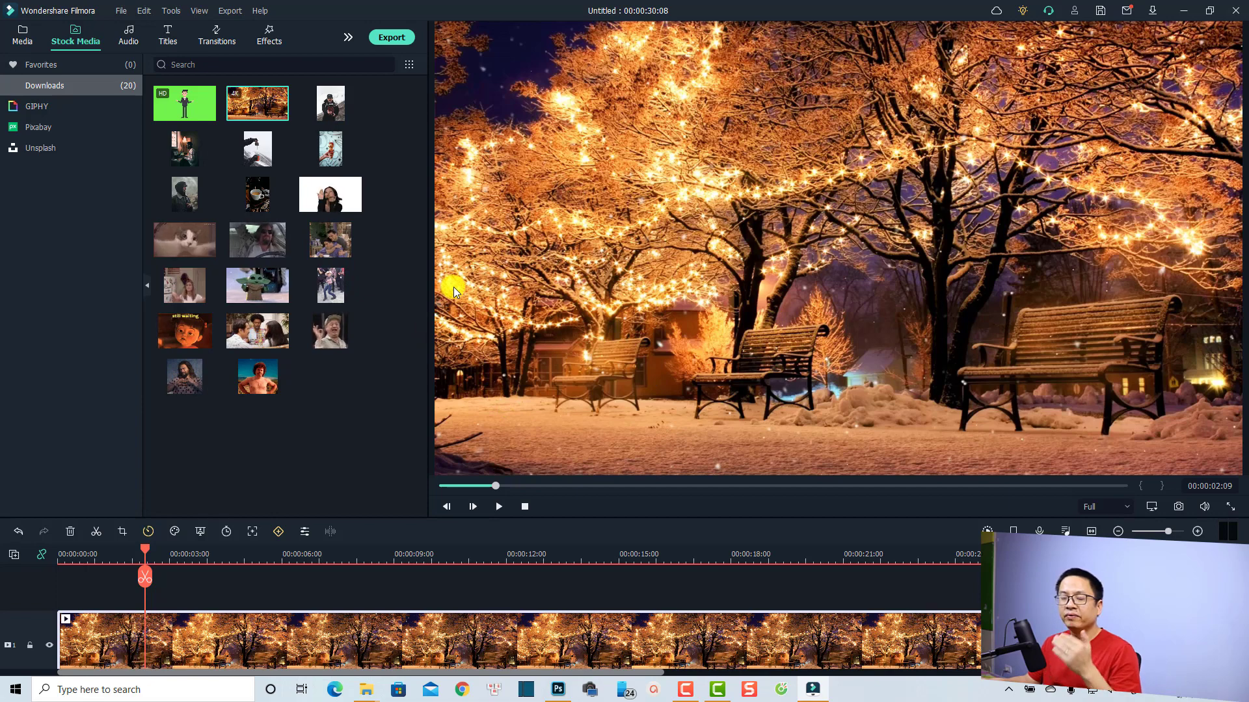
mouse_move(250, 137)
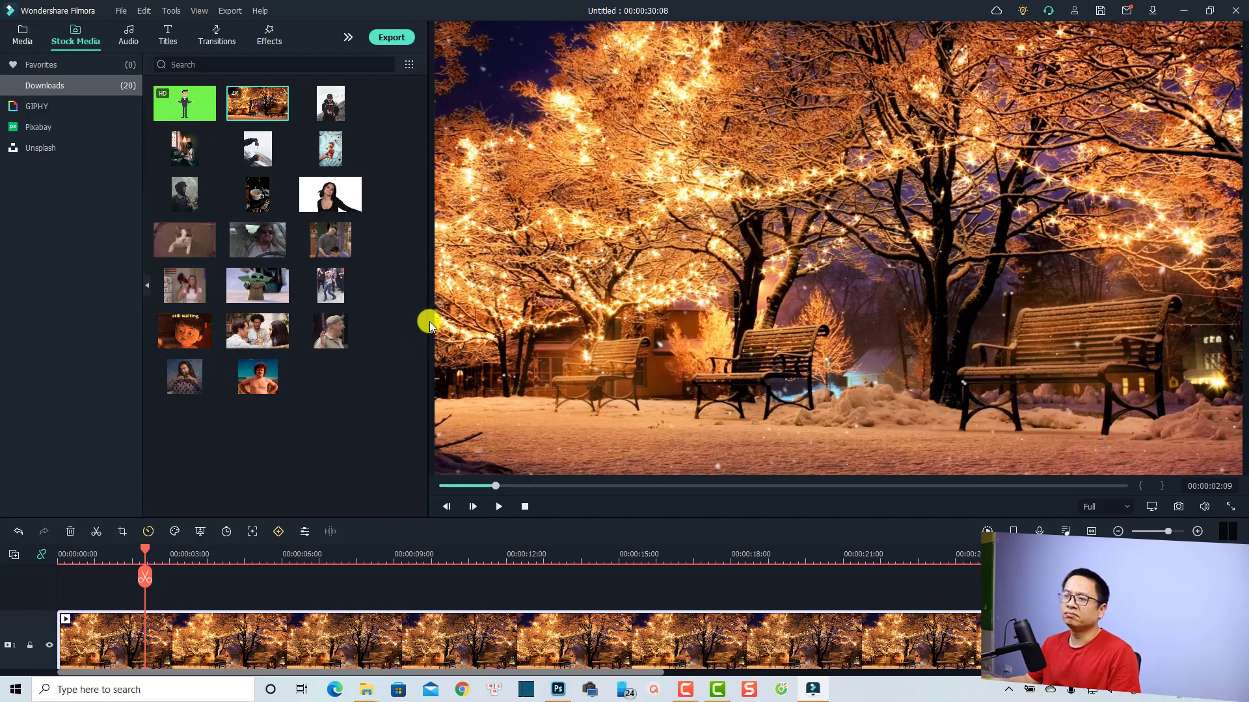
drag(428, 321, 695, 321)
drag(686, 517, 694, 370)
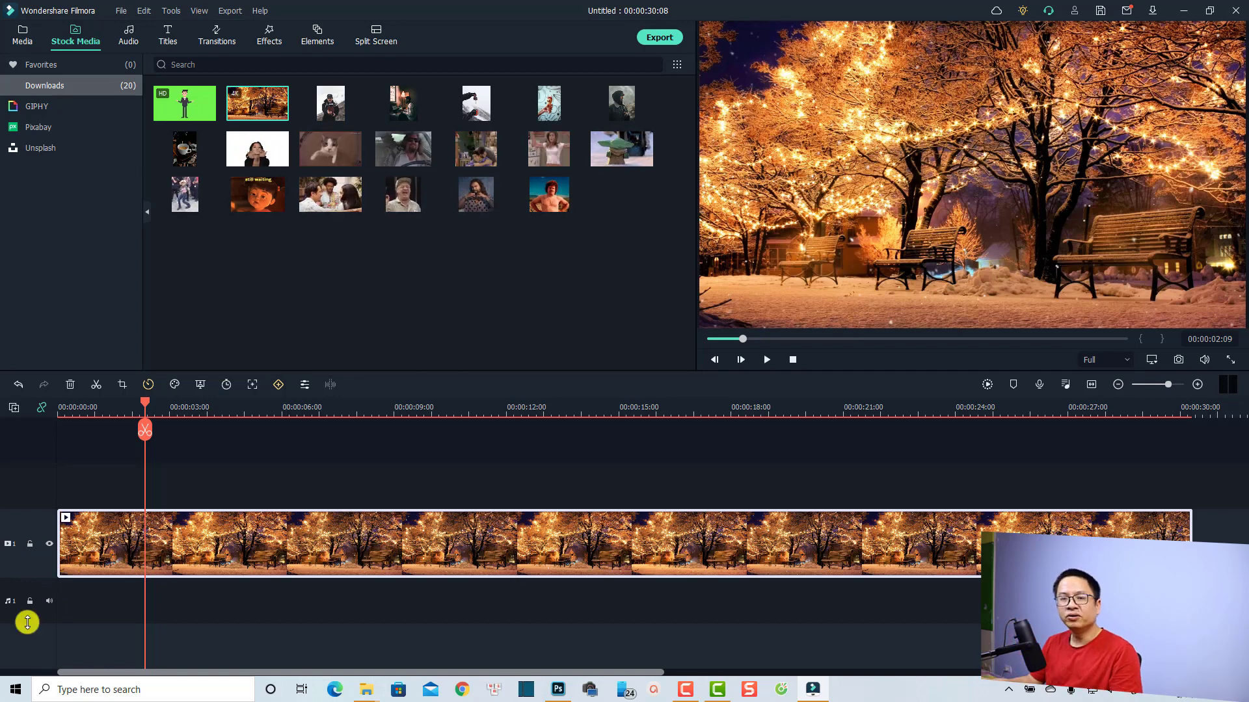
Set the track height to Small, then to Big for taller clip thumbnails.
right_click(29, 573)
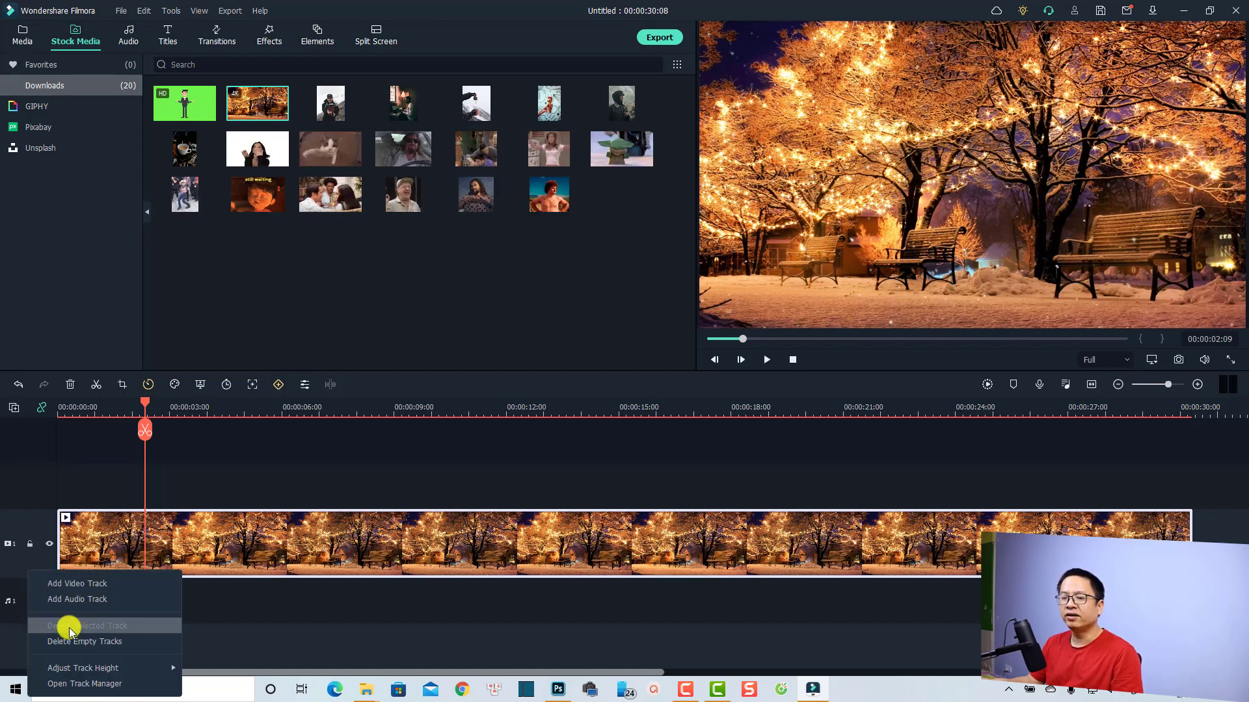
mouse_move(85, 667)
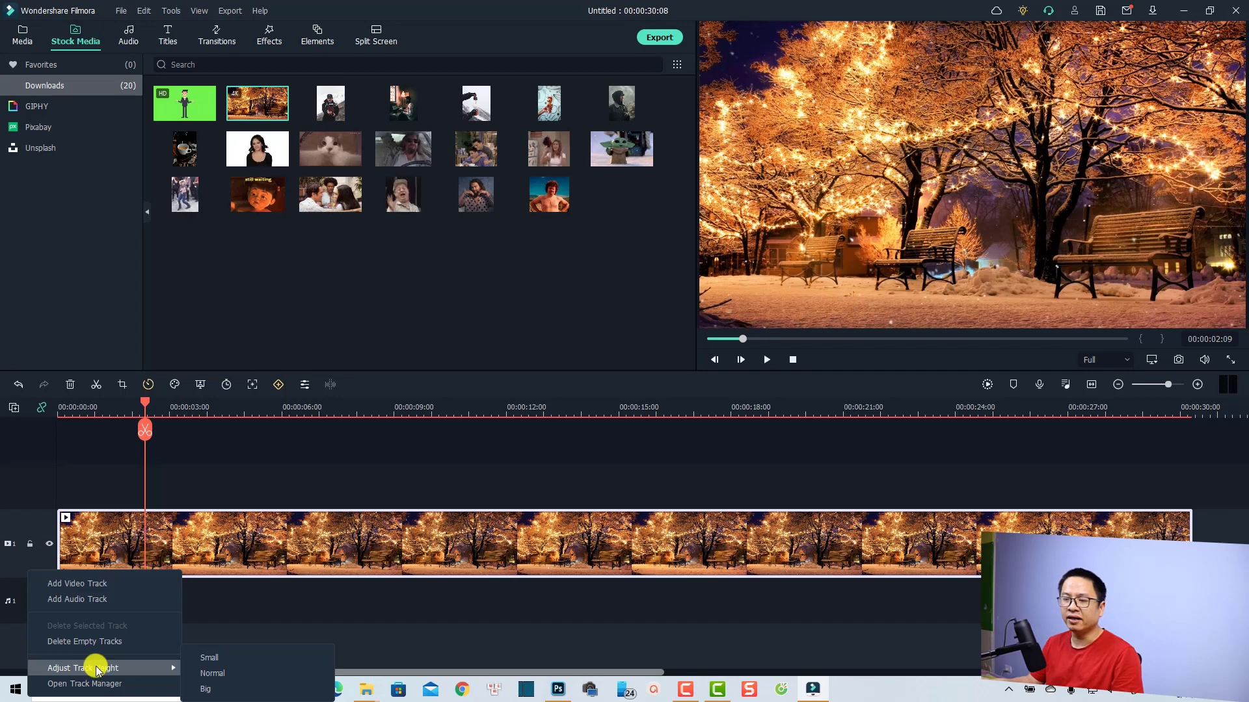
click(212, 658)
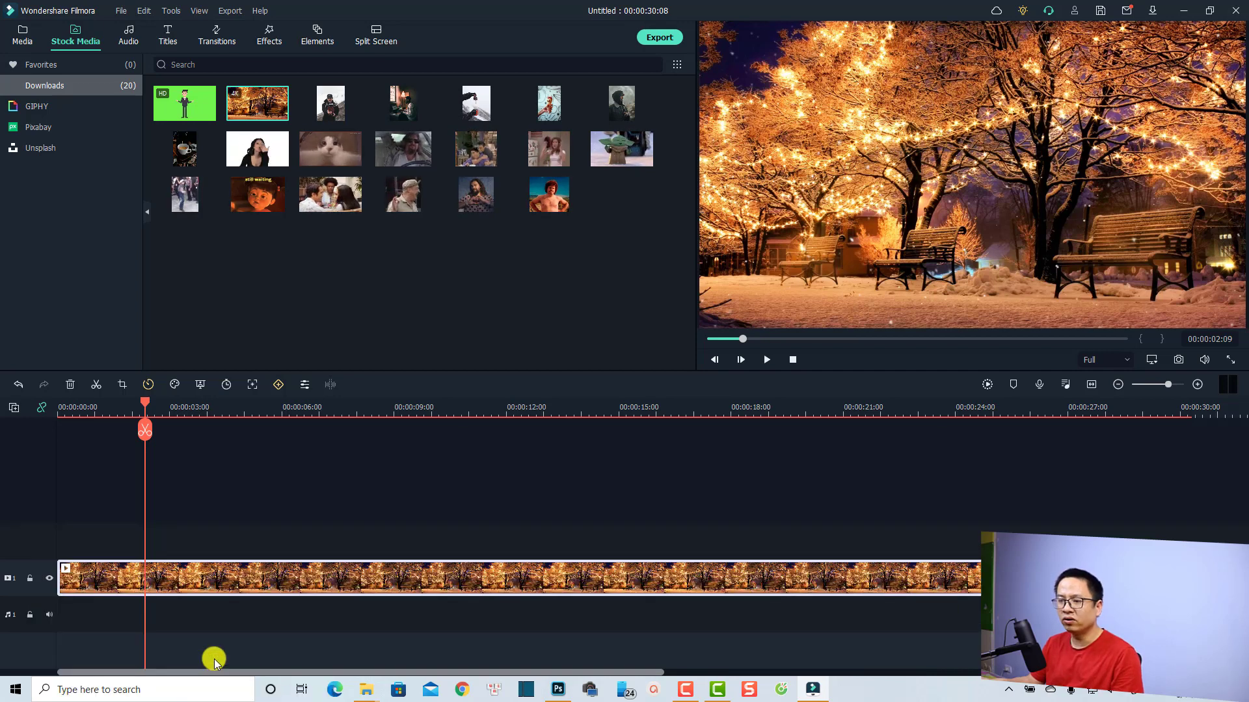
right_click(45, 584)
mouse_move(137, 564)
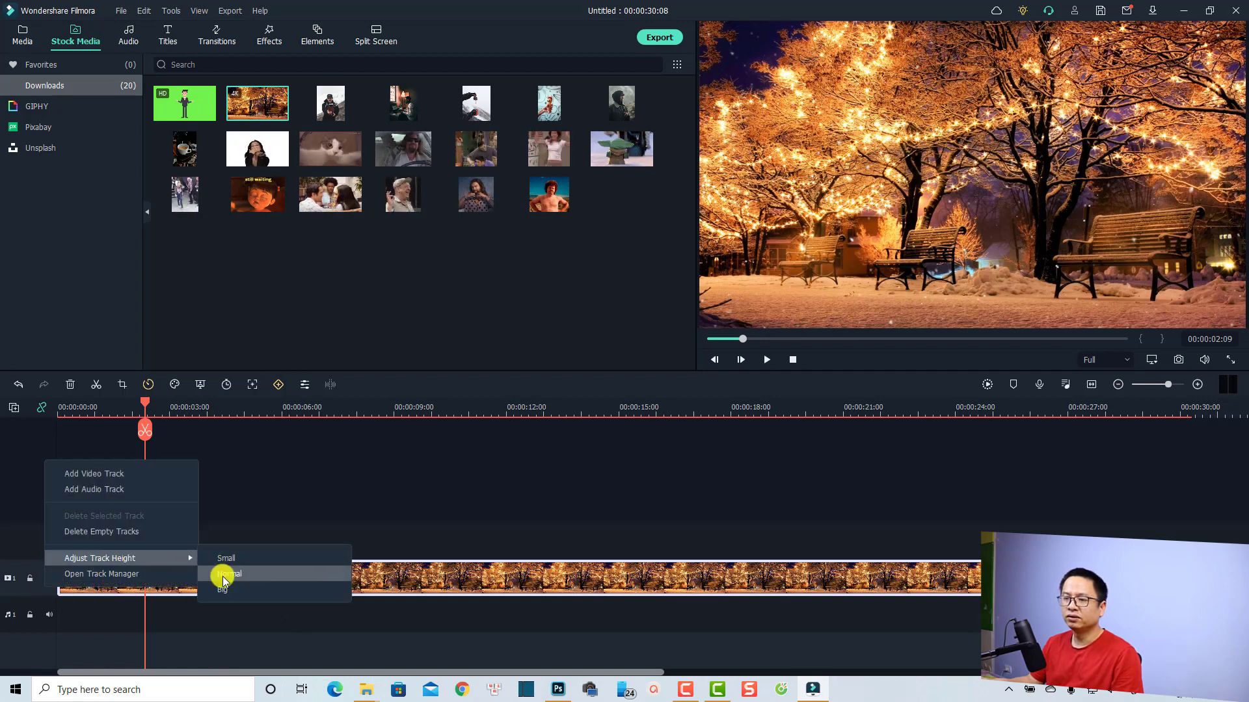
click(223, 589)
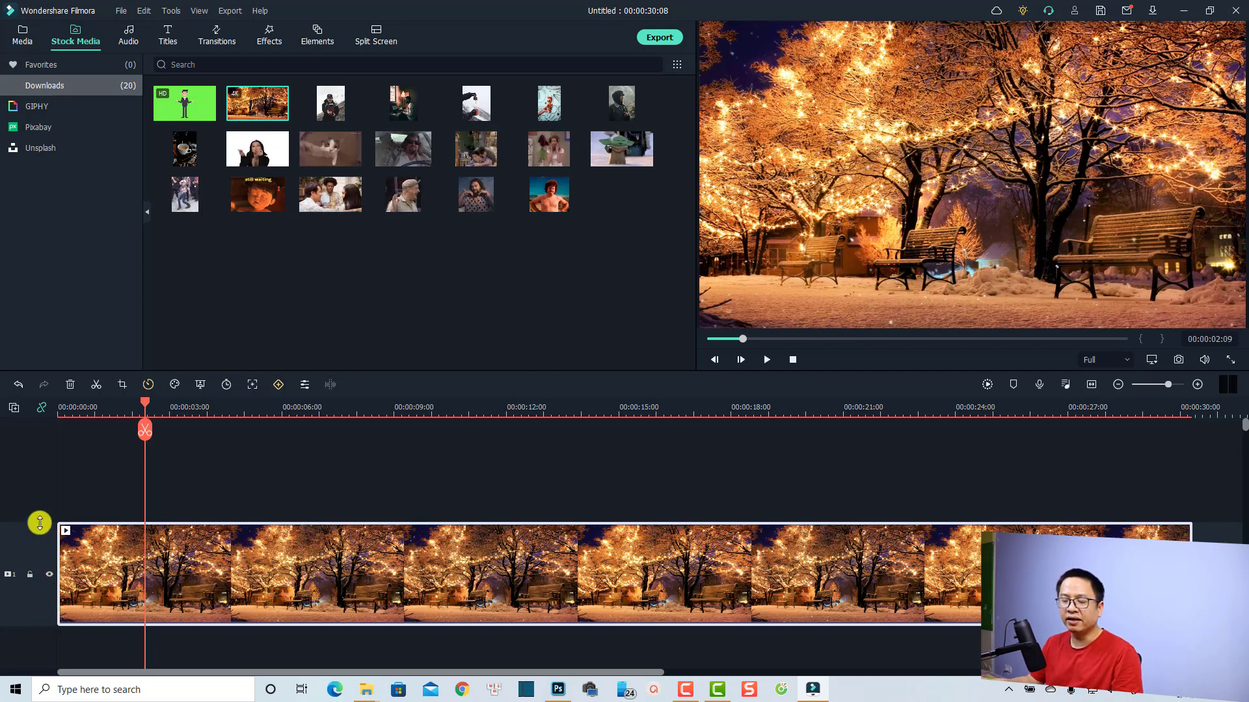
Reduce video track 1 to a thin strip, bringing the audio track into view beneath.
drag(40, 523, 63, 640)
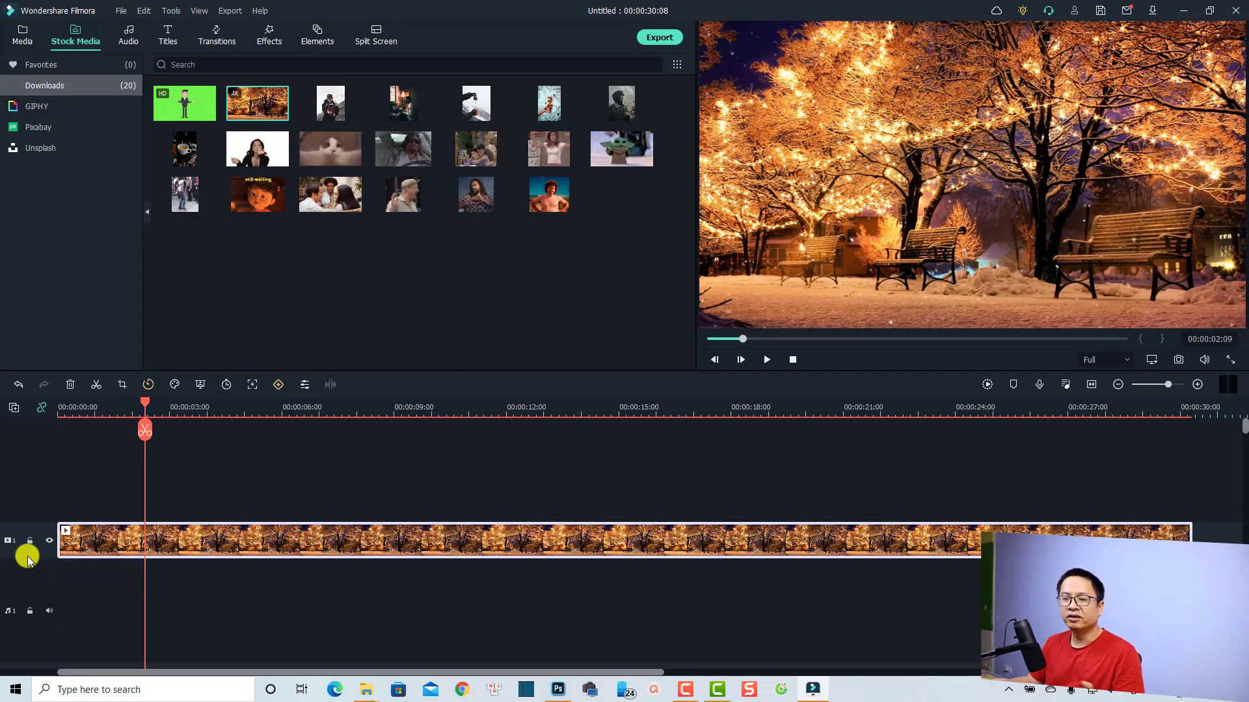
drag(27, 556, 28, 632)
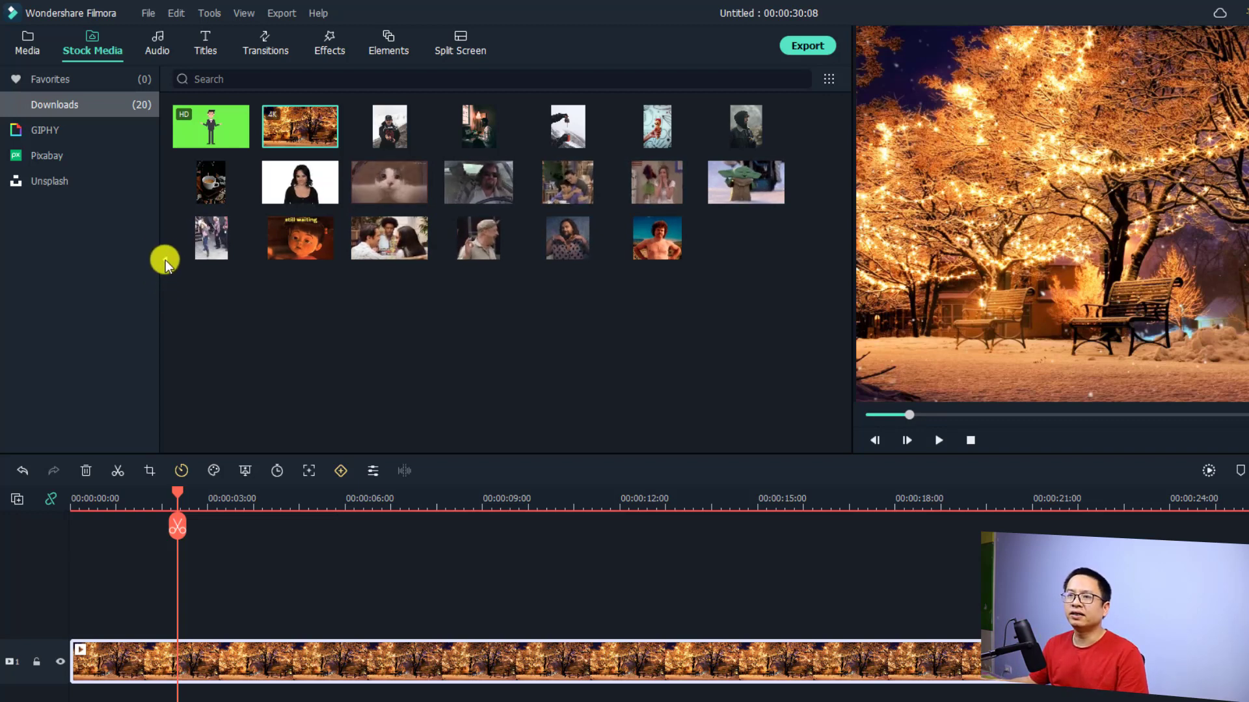
Collapse the stock category sidebar, then expand it again to show Favorites, Downloads and GIPHY.
click(165, 260)
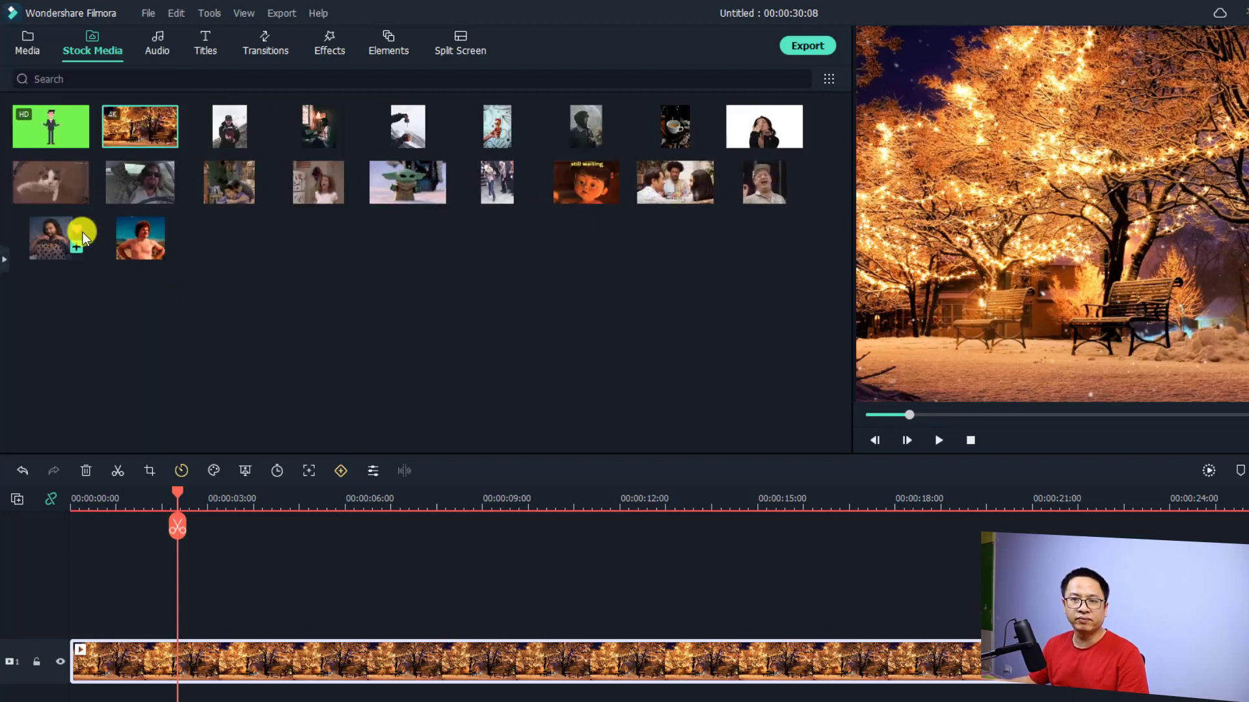
click(6, 263)
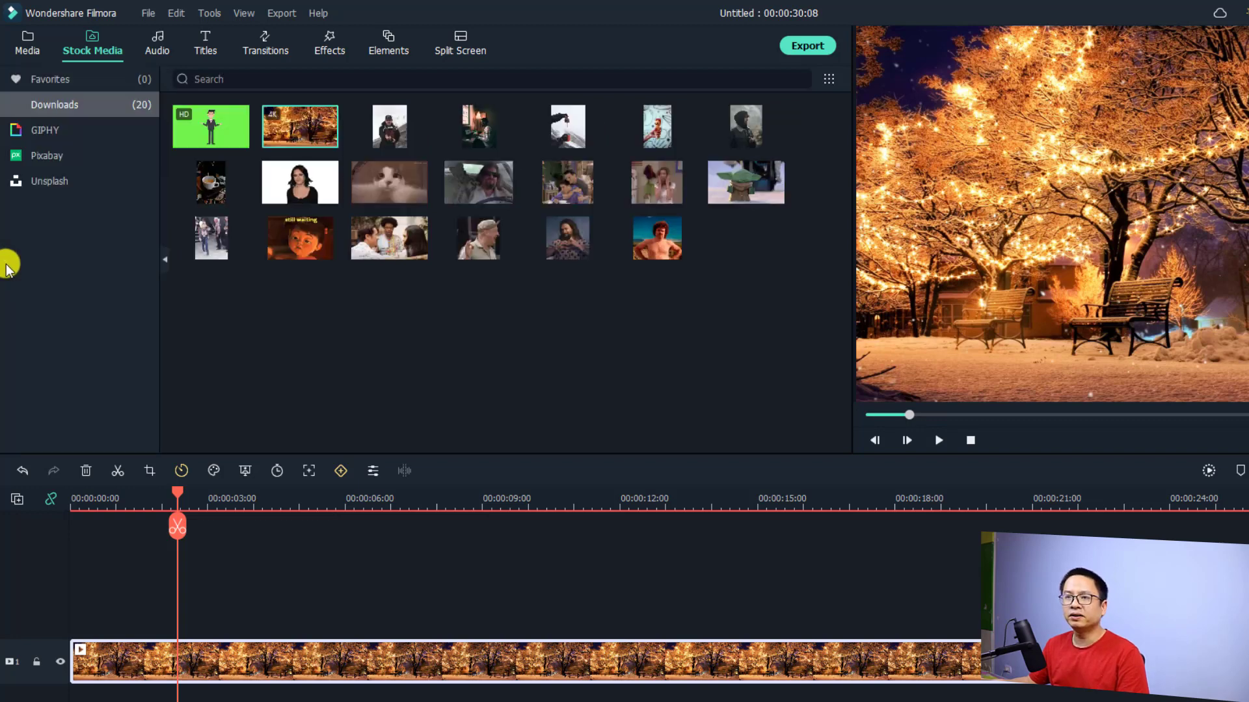
mouse_move(463, 232)
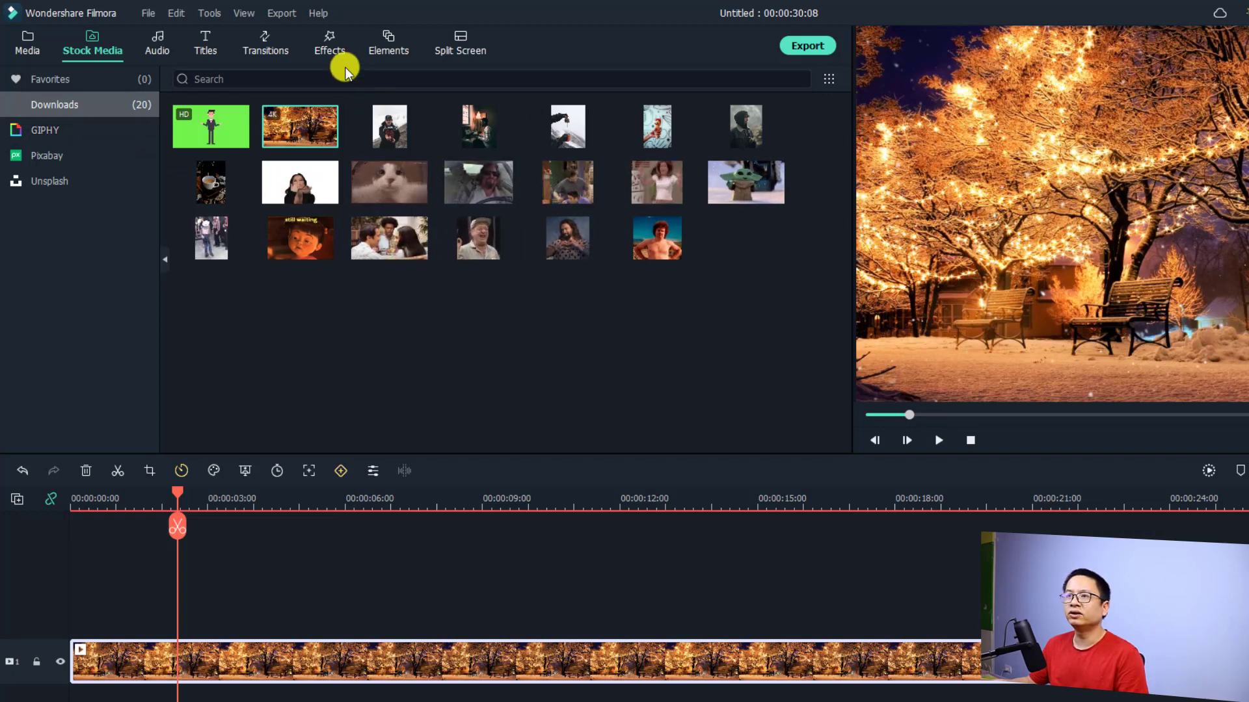
Open the Effects library and switch its thumbnails to Medium, then Large view.
click(333, 49)
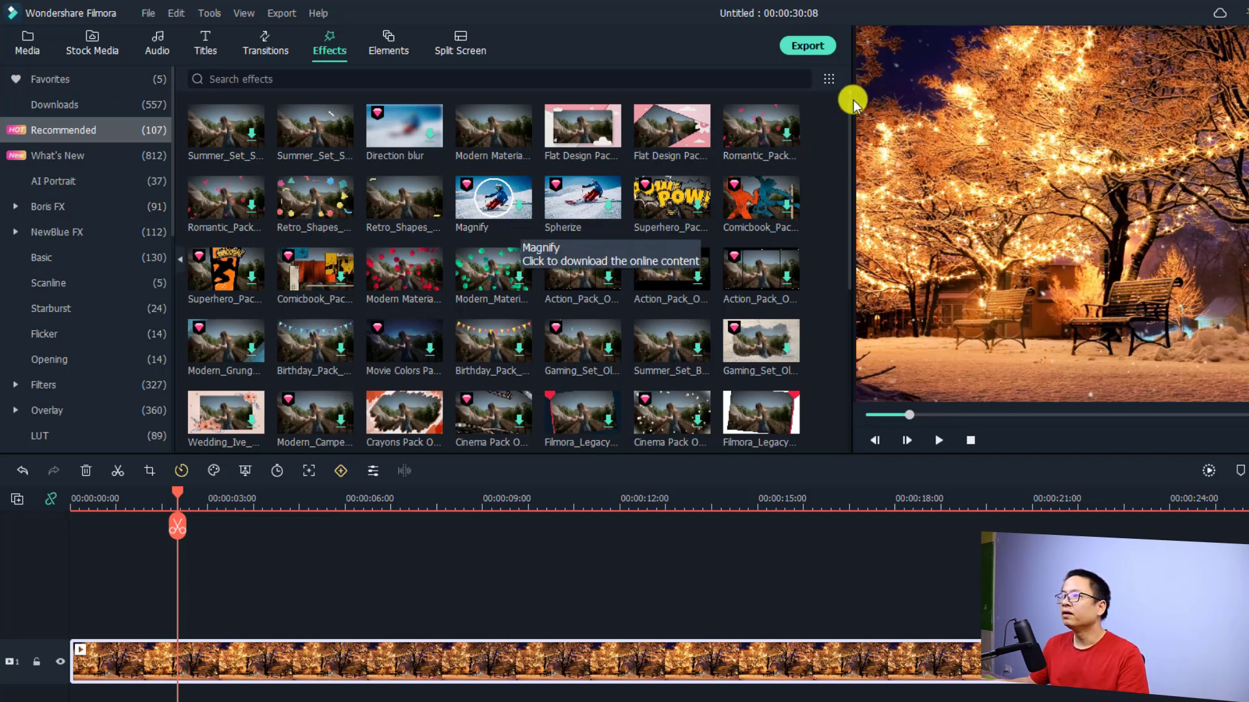
click(827, 78)
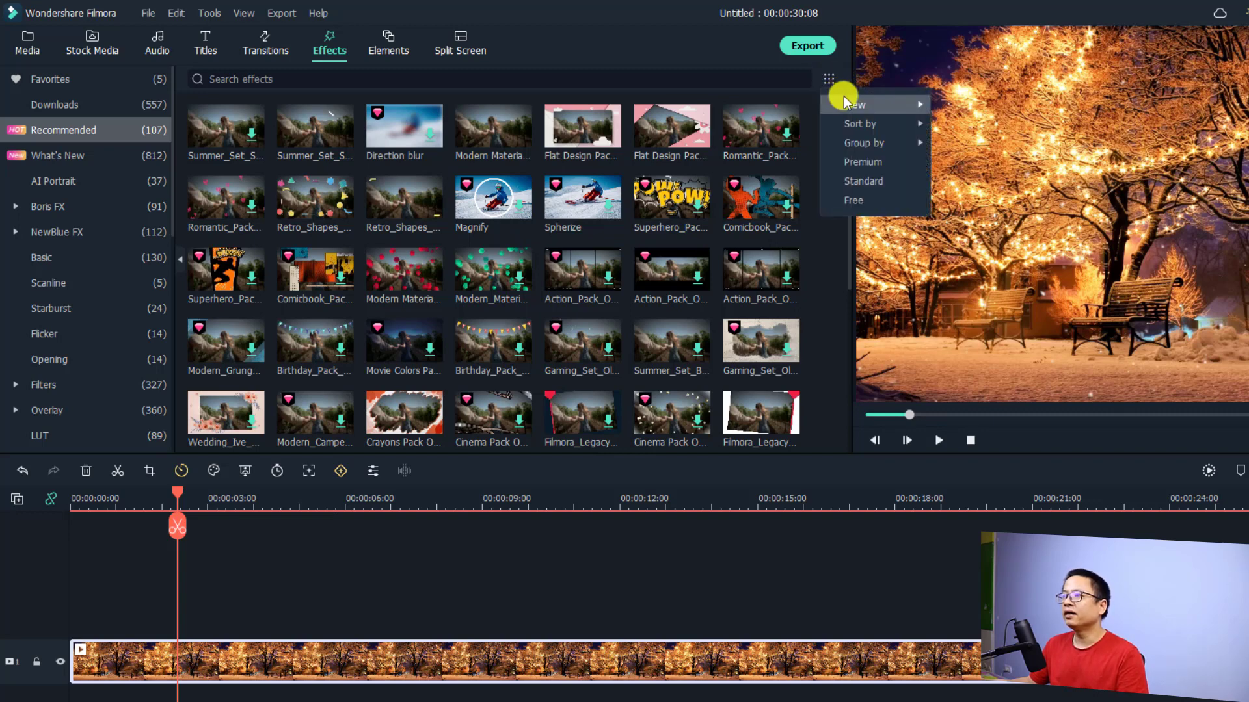
mouse_move(844, 99)
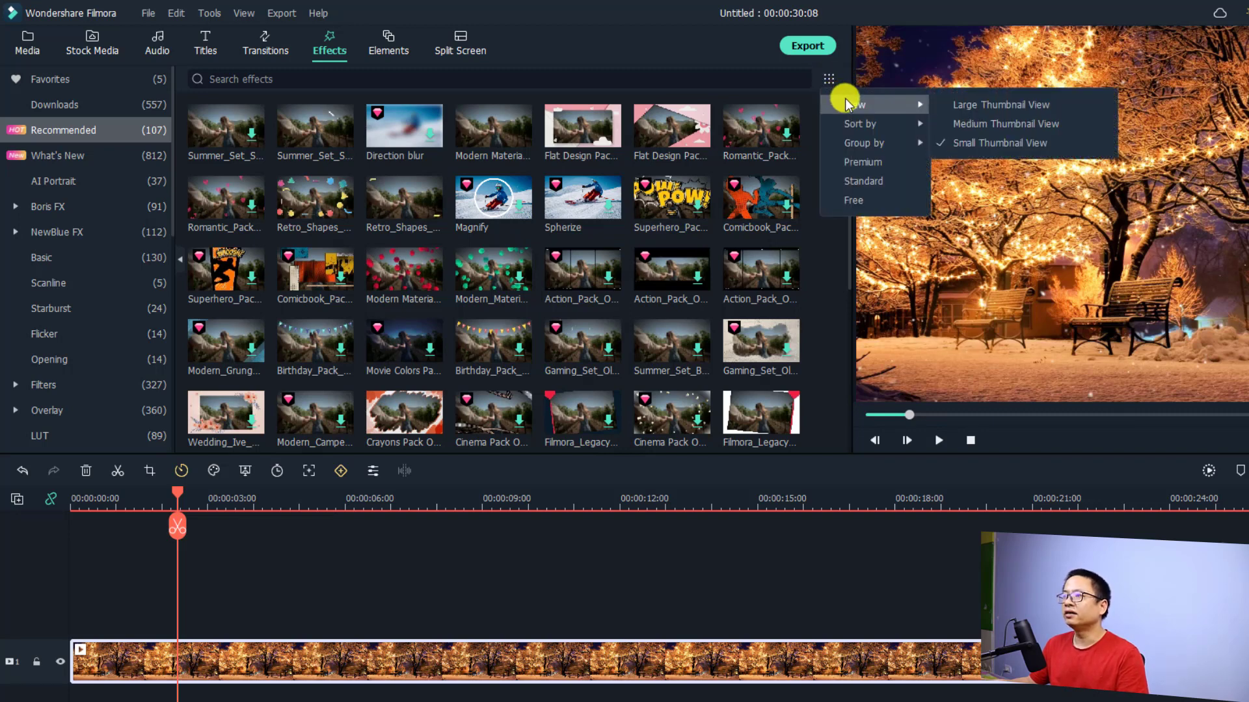
click(946, 123)
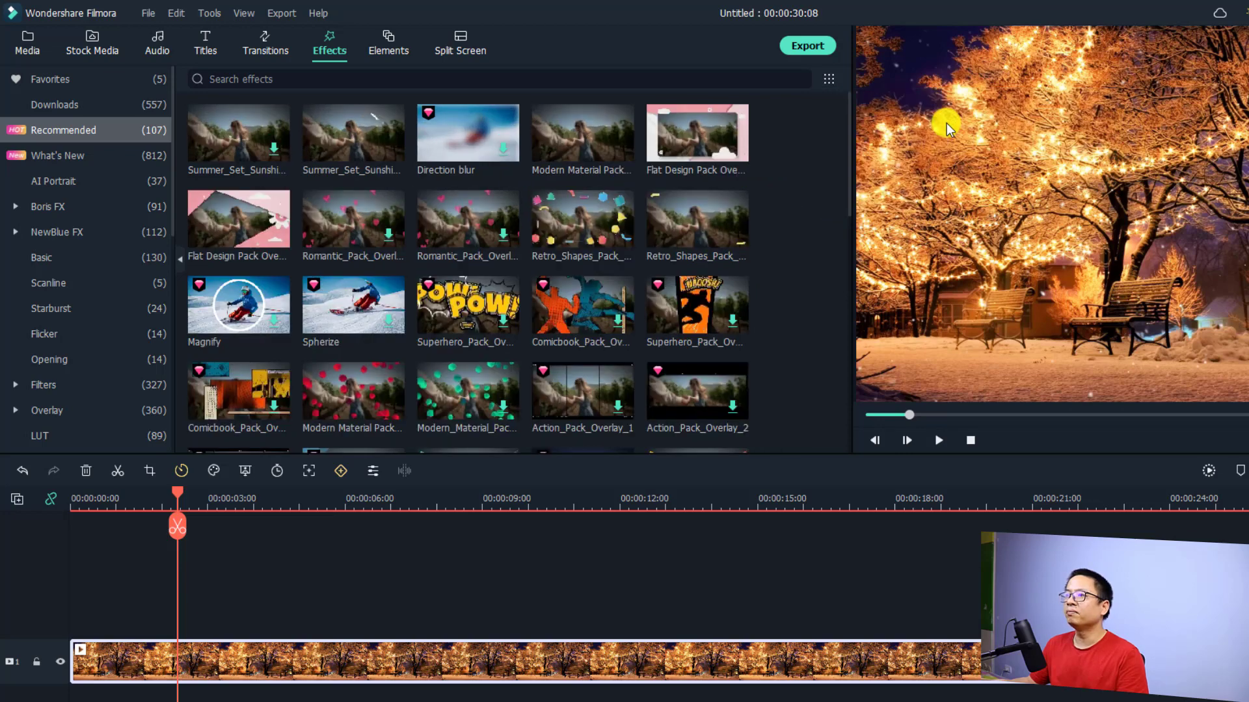
click(834, 78)
mouse_move(901, 103)
click(964, 104)
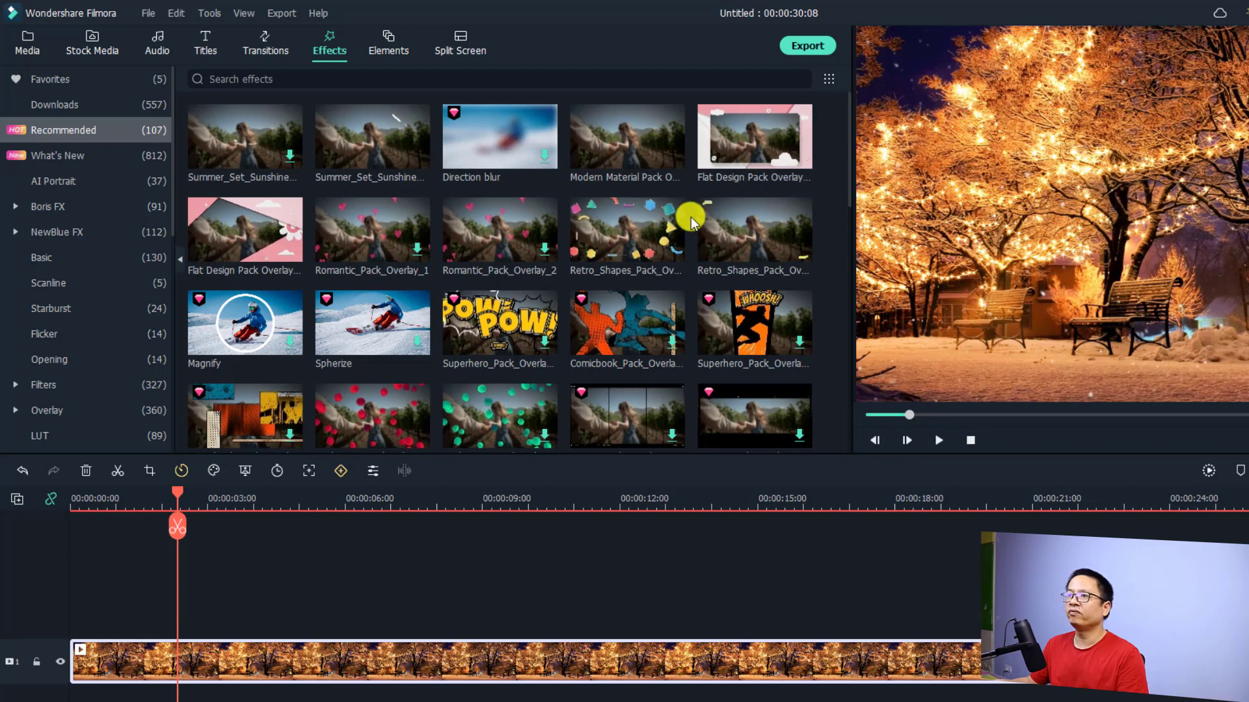
Return the effect thumbnails to Medium, then settle on Small Thumbnail View.
click(829, 78)
mouse_move(843, 108)
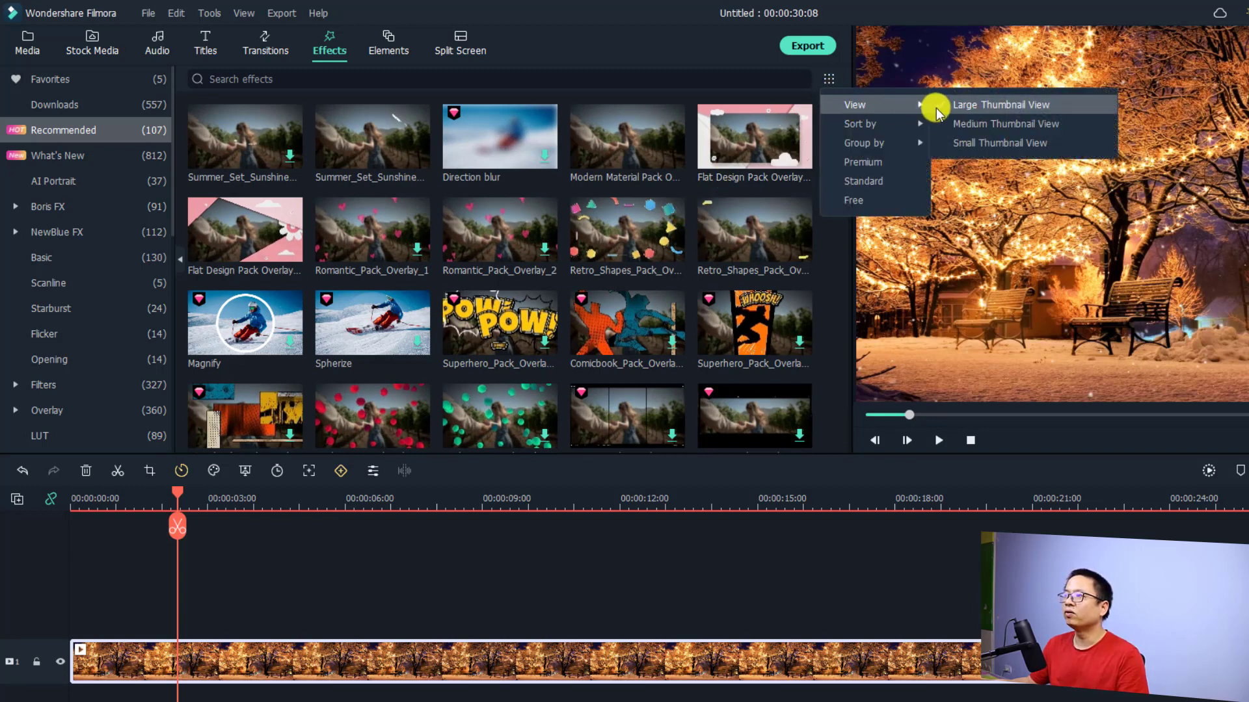
click(950, 125)
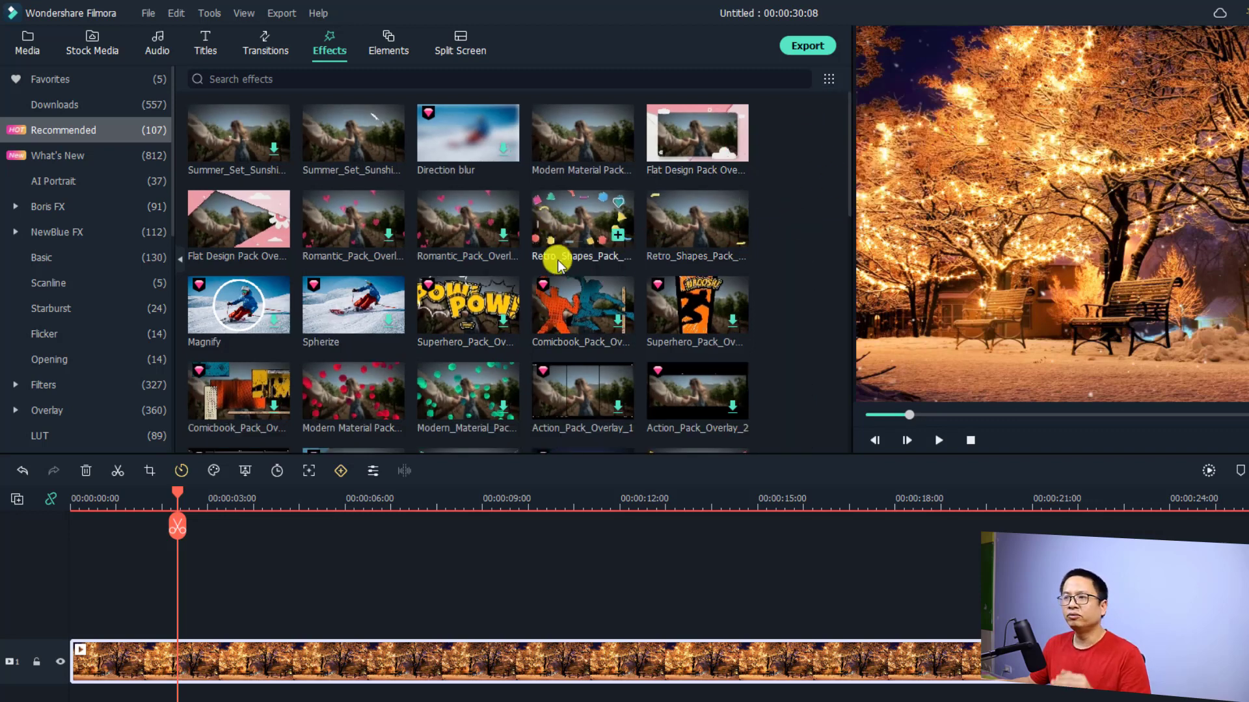
click(829, 79)
mouse_move(852, 104)
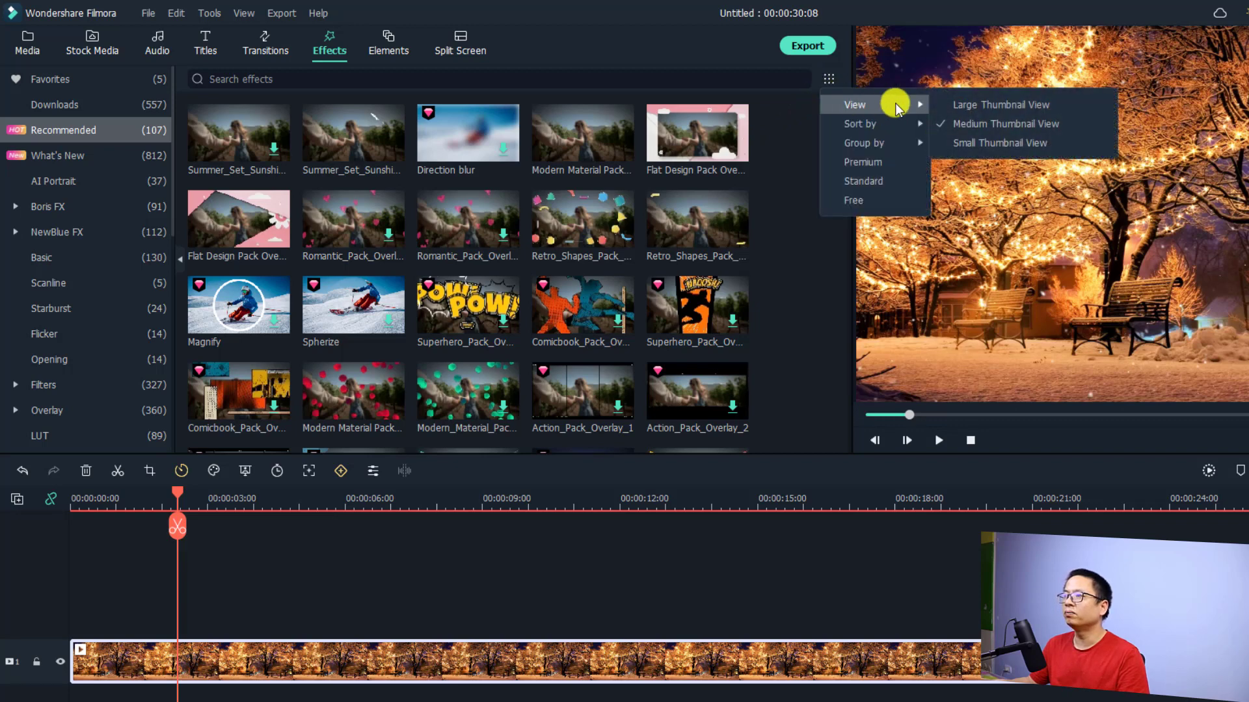
click(959, 147)
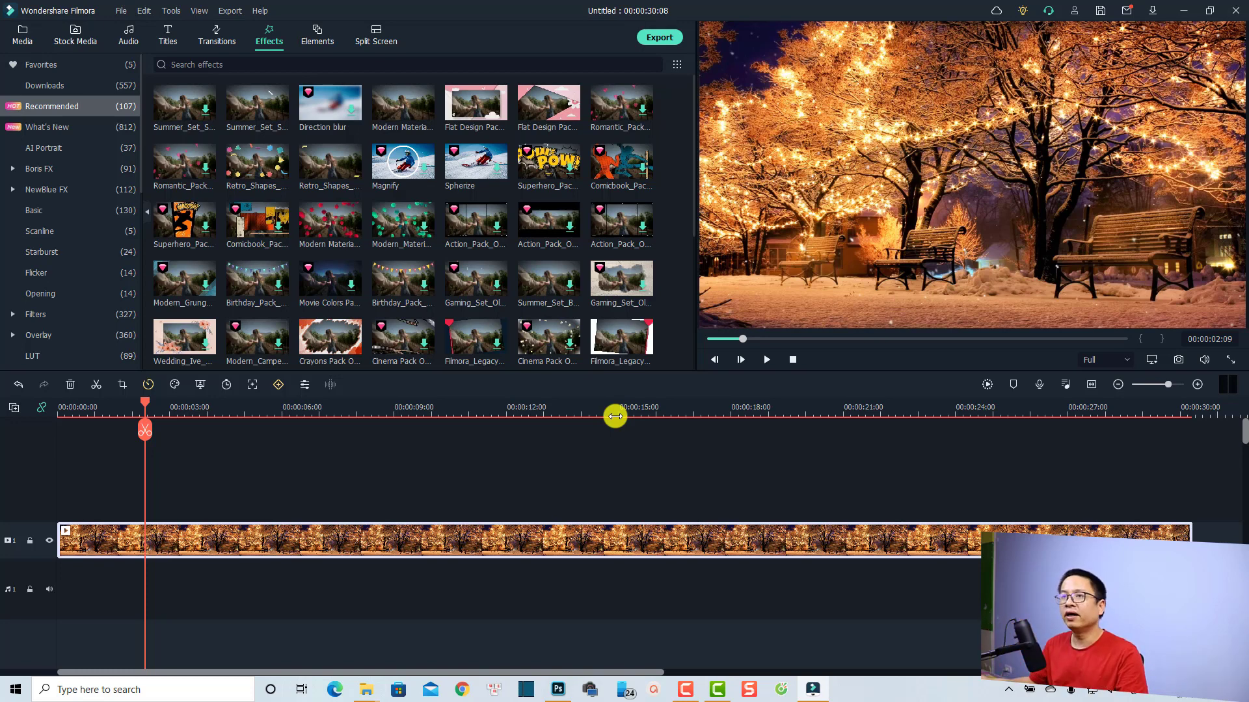
Save the project as Example1.wfp on the Desktop while returning to the startup window.
click(122, 11)
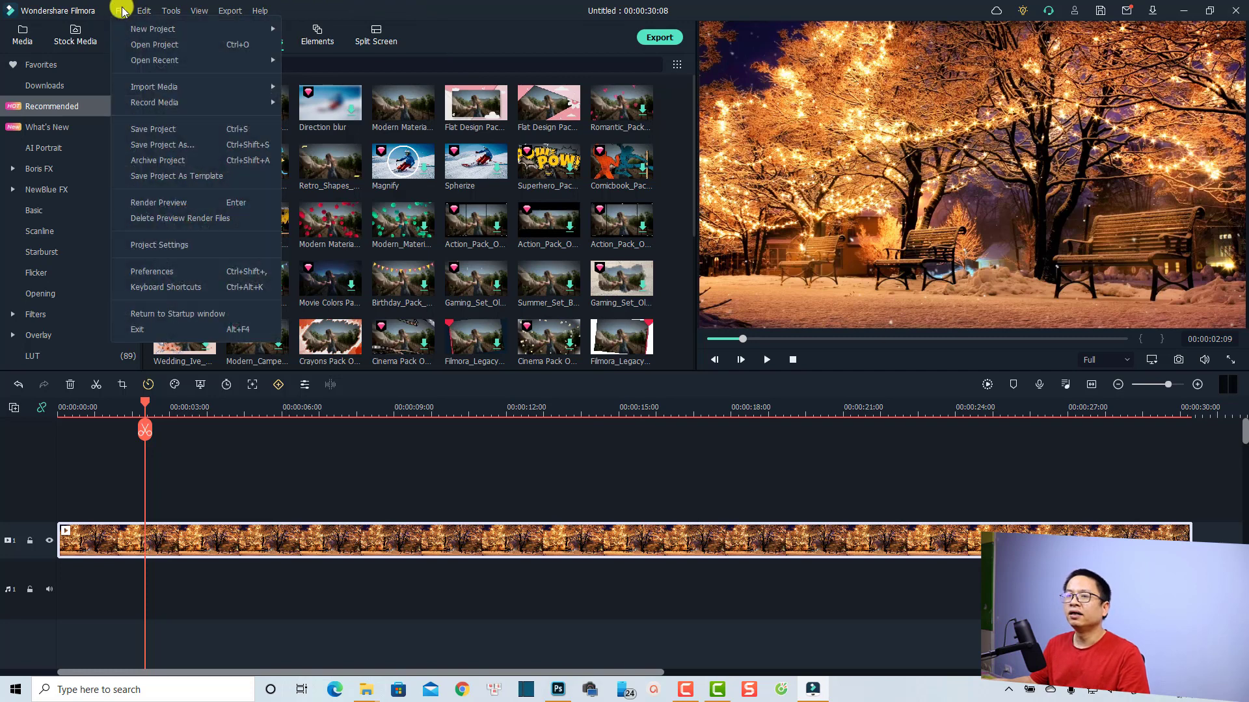
click(164, 315)
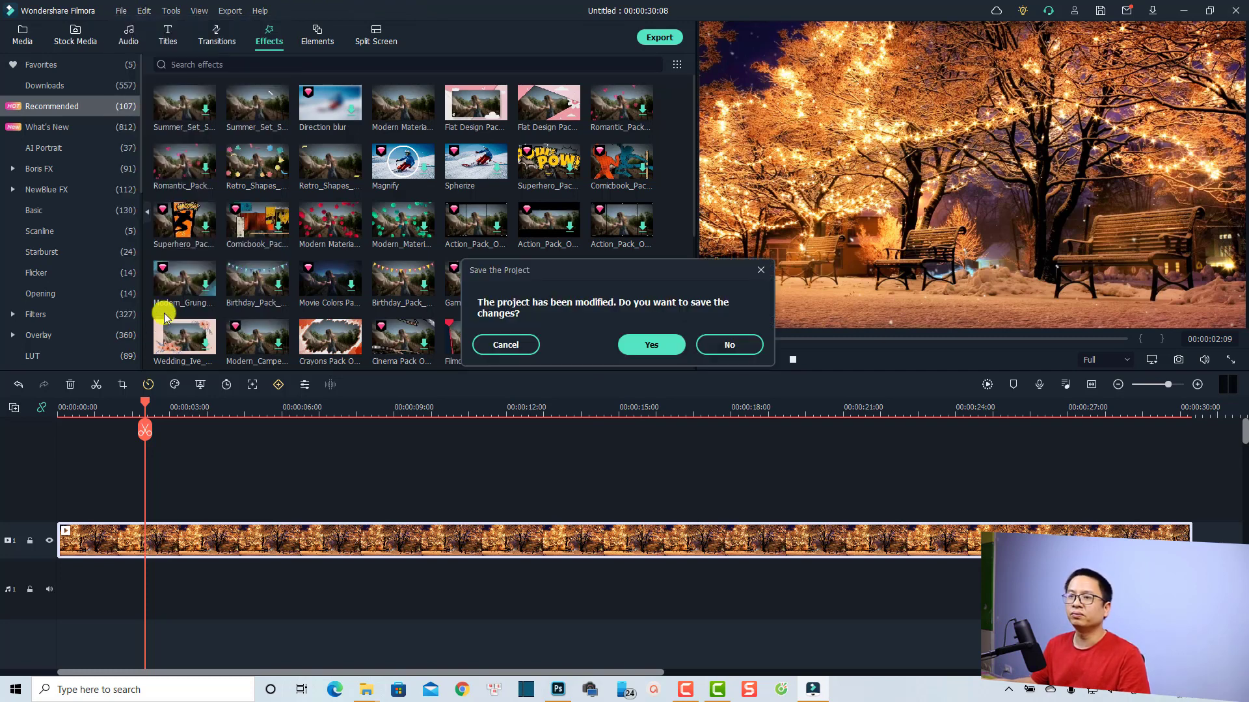
click(647, 348)
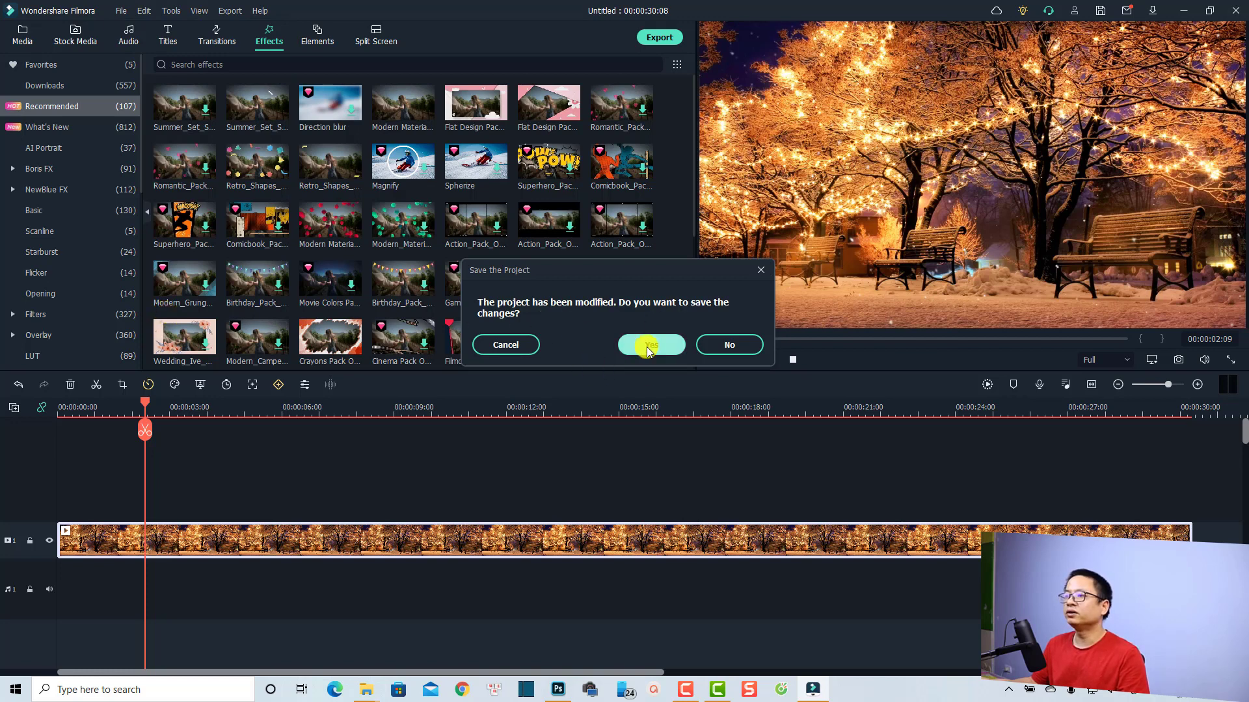
click(674, 349)
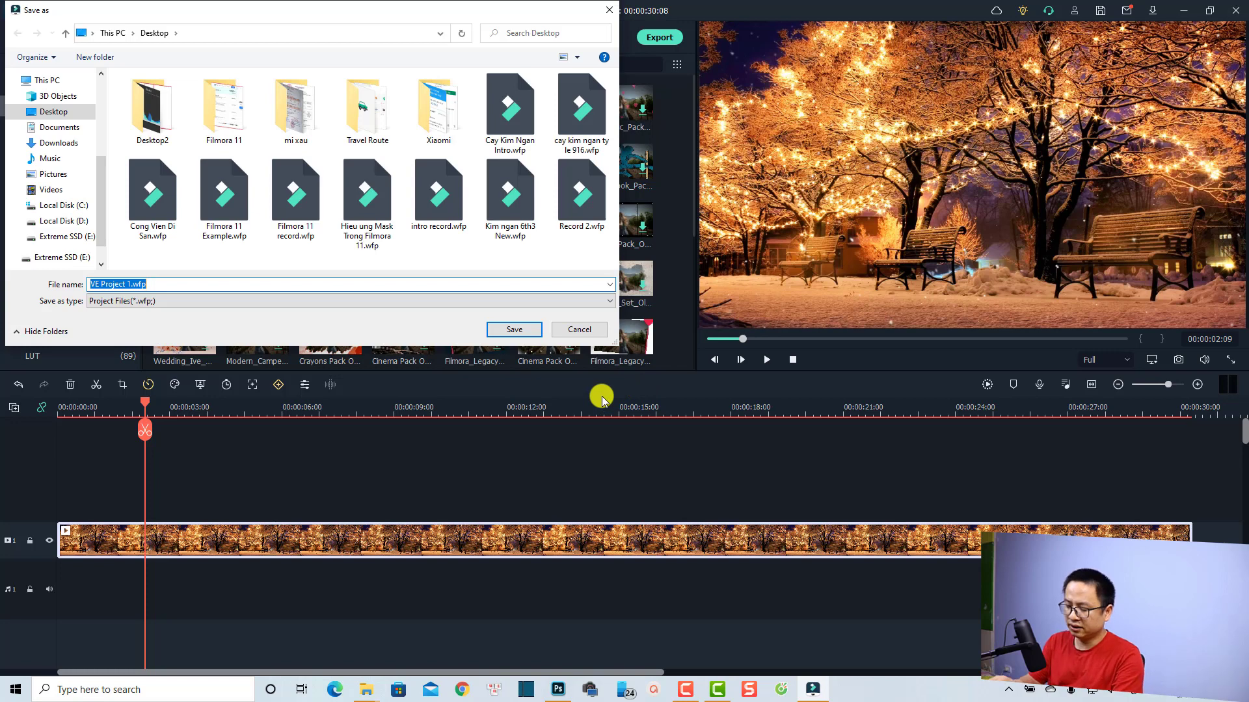
text(Example1)
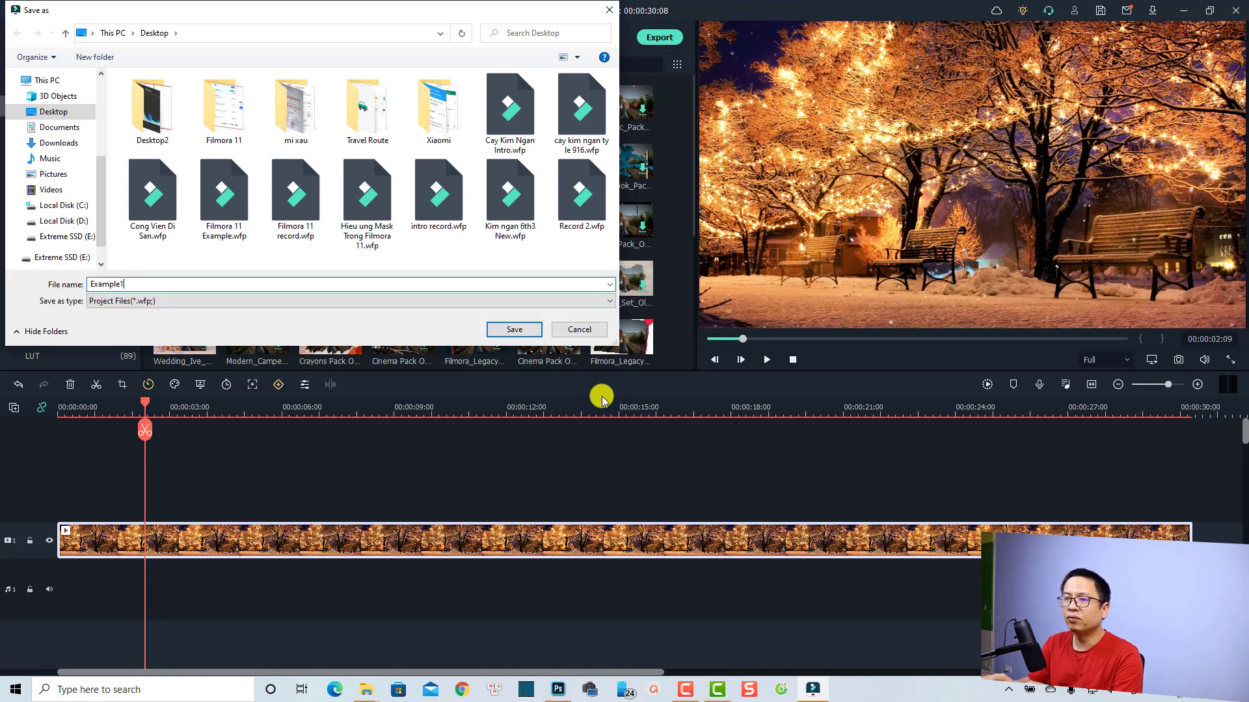
click(515, 330)
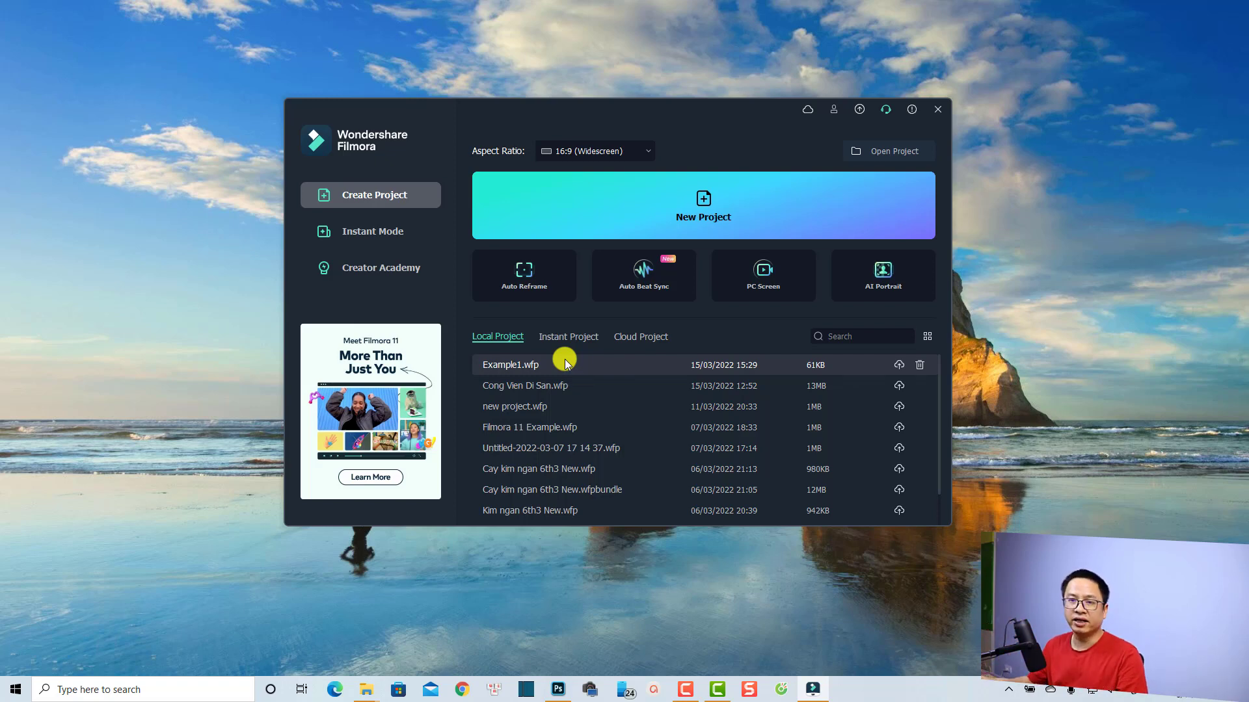
Create a fresh Untitled project with an empty media library and timeline.
click(678, 203)
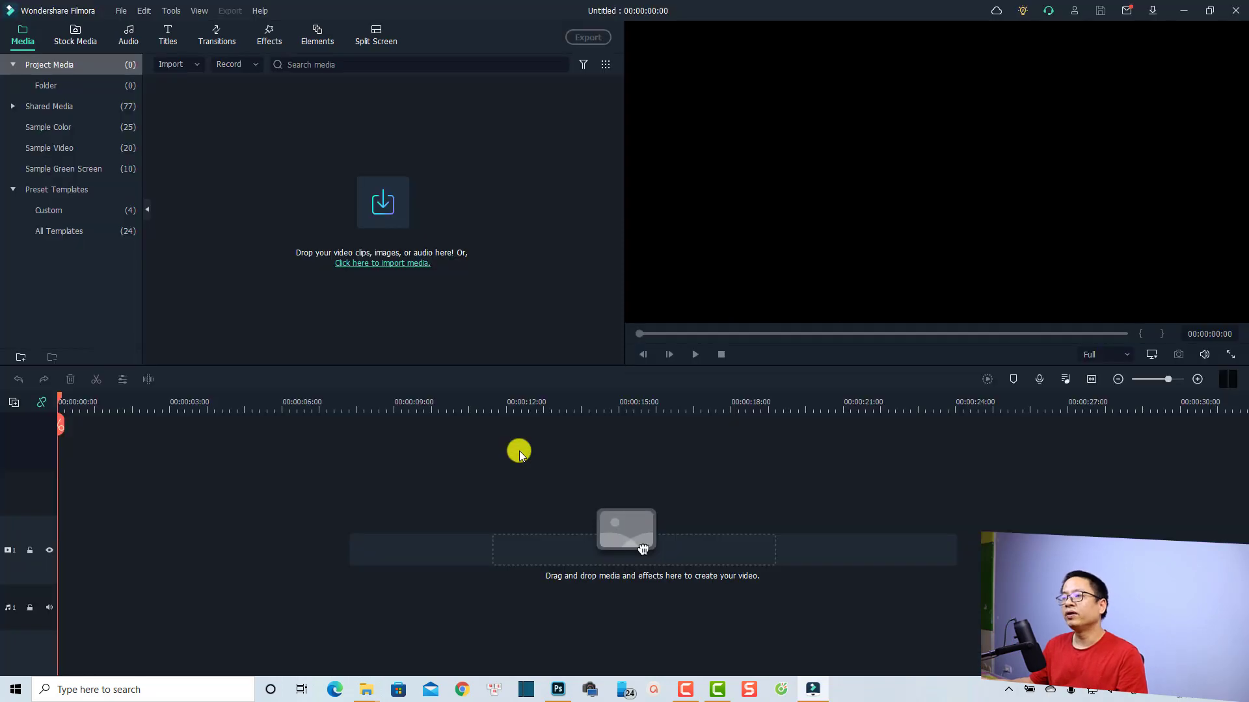